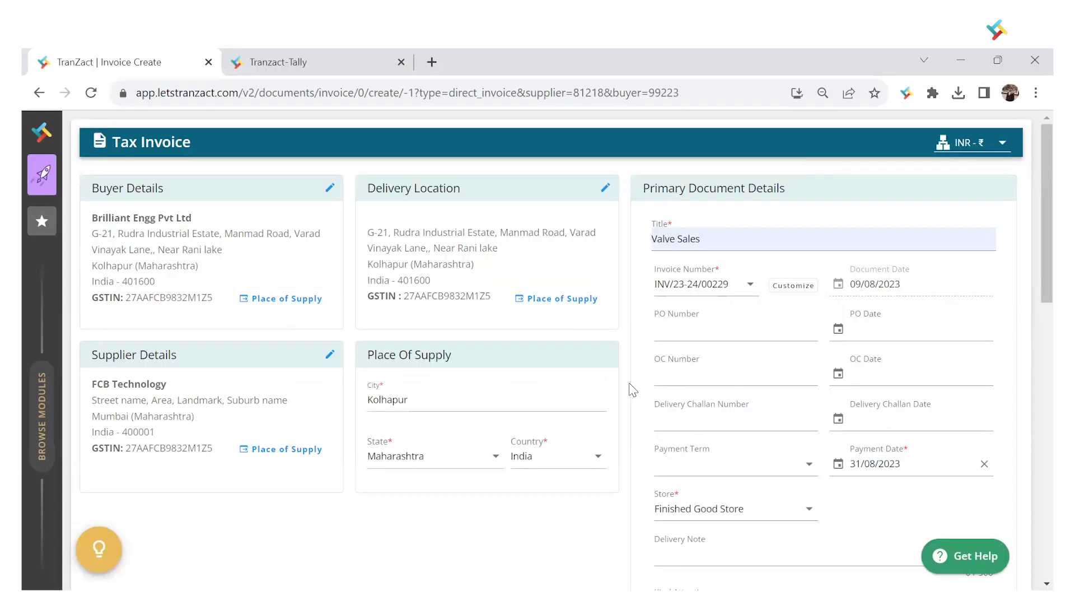
Step: Save and send tax invoice INV/23-24/00229 (₹21,24,000), confirming it and approving it directly
scroll(633, 389, "down", 12)
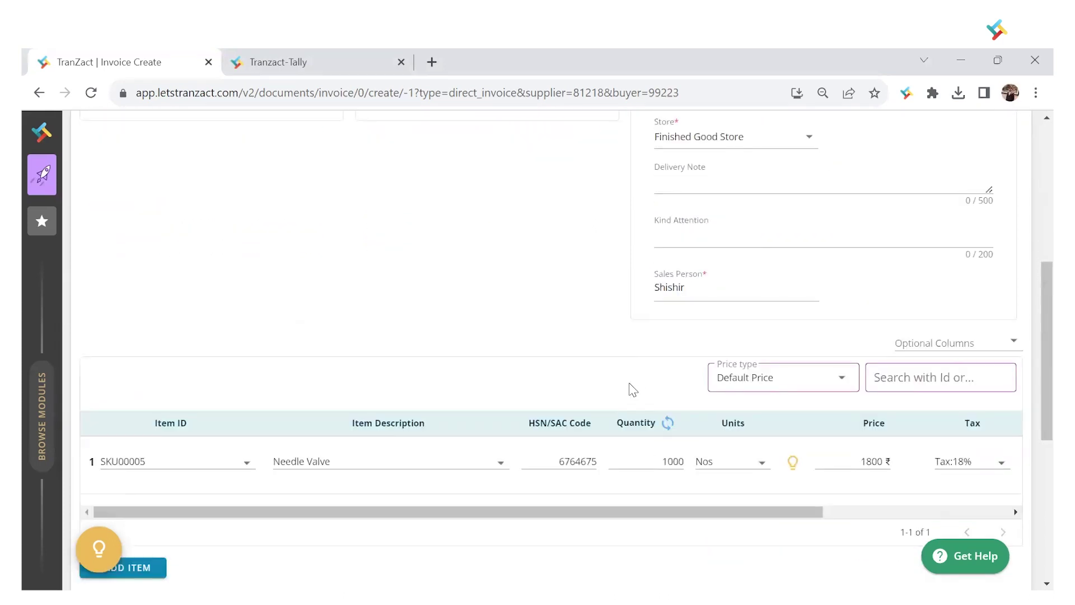
scroll(633, 390, "down", 3)
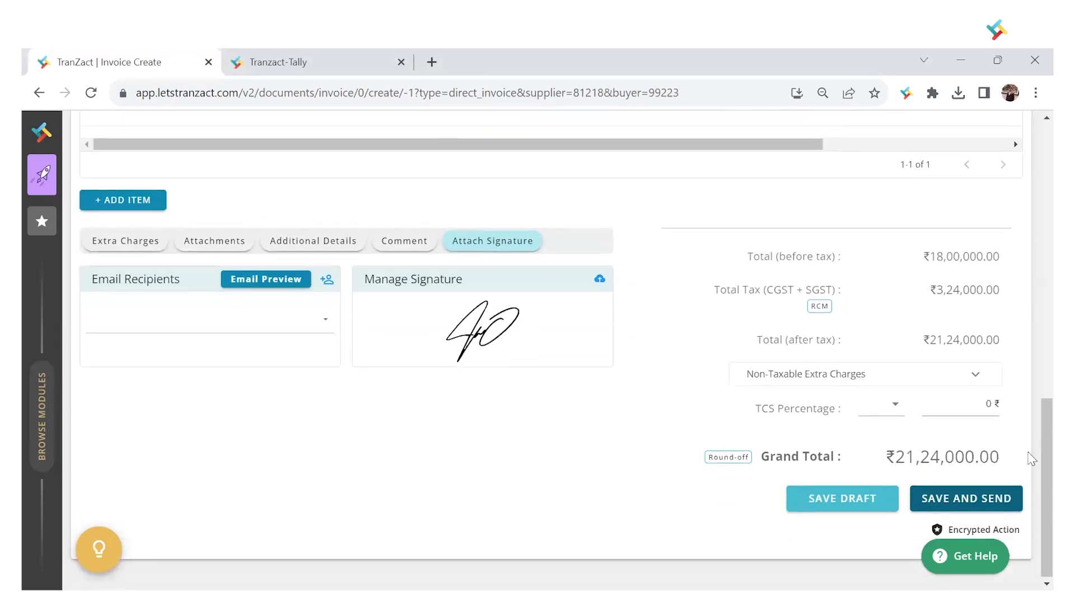
left_click(963, 500)
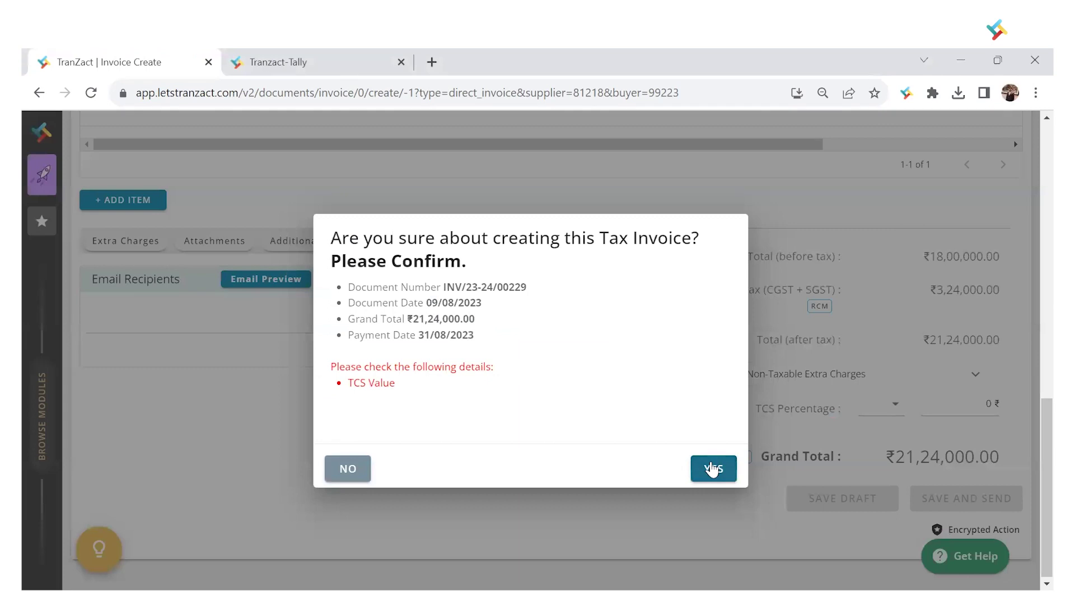
left_click(713, 468)
left_click(681, 406)
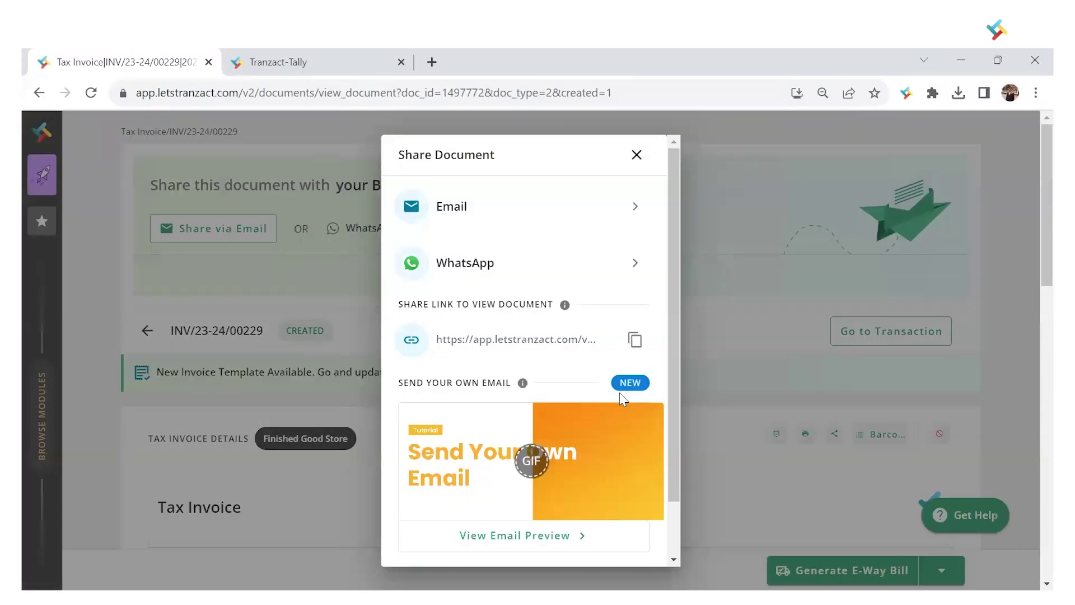
Step: Close the sharing options, review the 1,000 Nos Needle Valve invoice, and expand module navigation
left_click(636, 154)
scroll(608, 493, "down", 5)
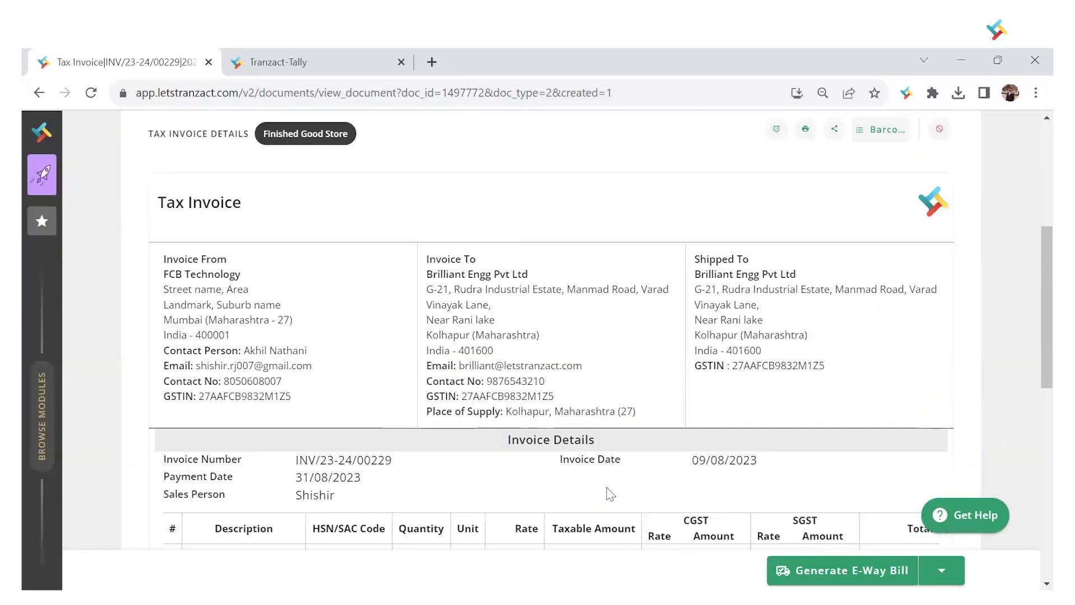
scroll(610, 494, "down", 2)
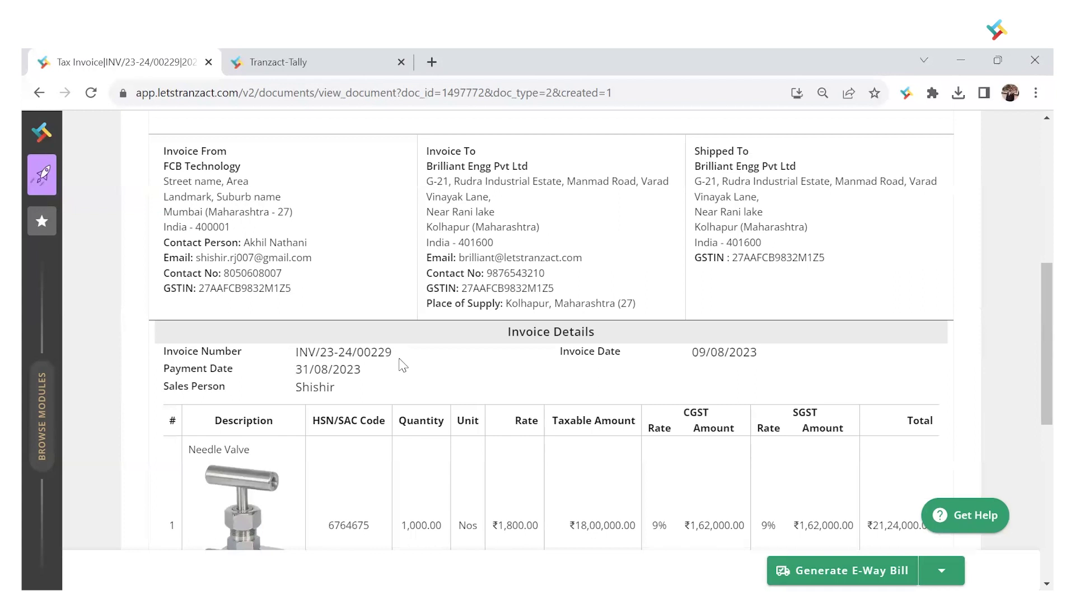
left_click(23, 352)
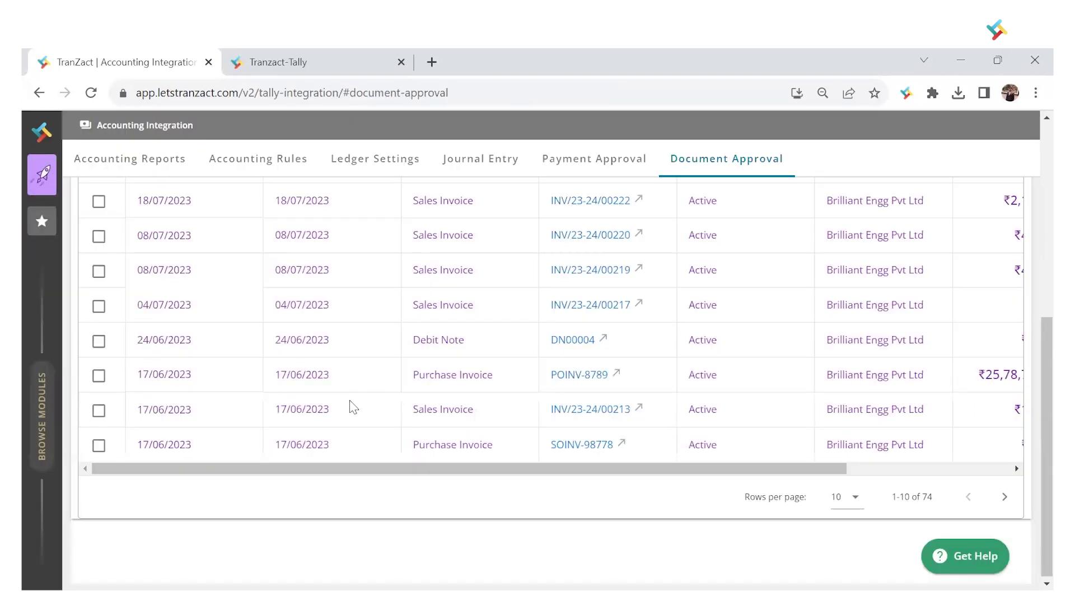
Step: Scroll to the top of the Document Approval list, where INV/23-24/00229 is pending
scroll(353, 408, "up", 3)
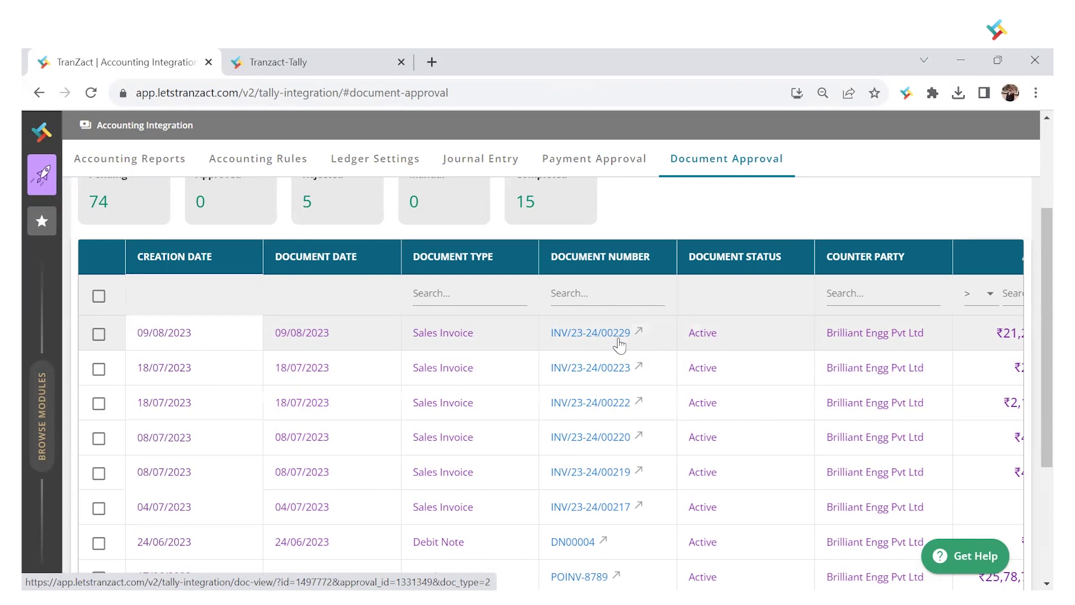
Step: Bulk-approve Sales Invoices (Auto) dated 08/07/2023 to 09/08/2023
scroll(620, 344, "up", 3)
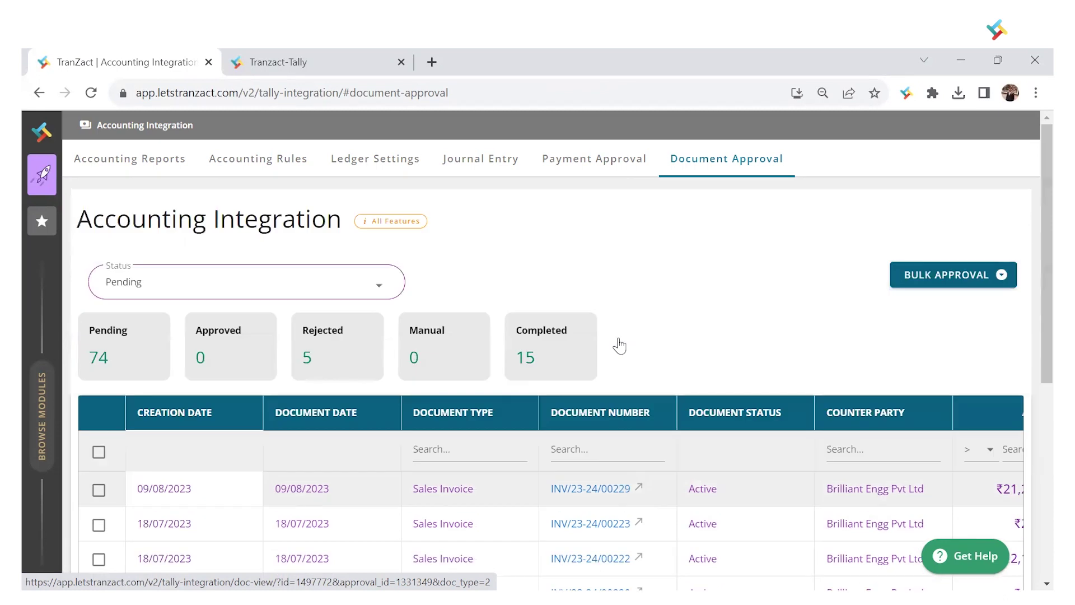
left_click(929, 283)
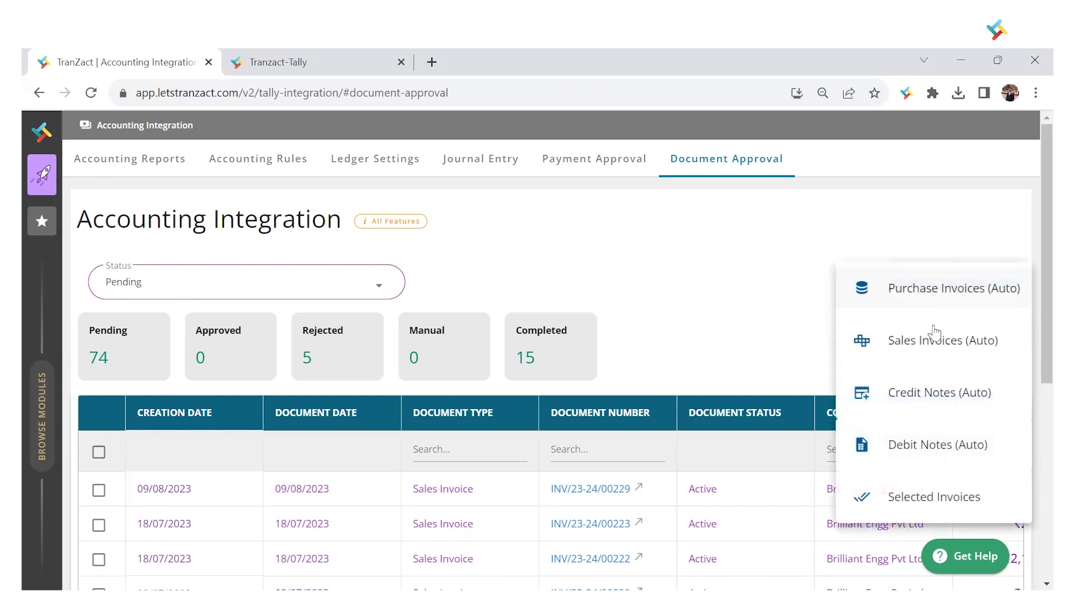
left_click(929, 342)
left_click(413, 361)
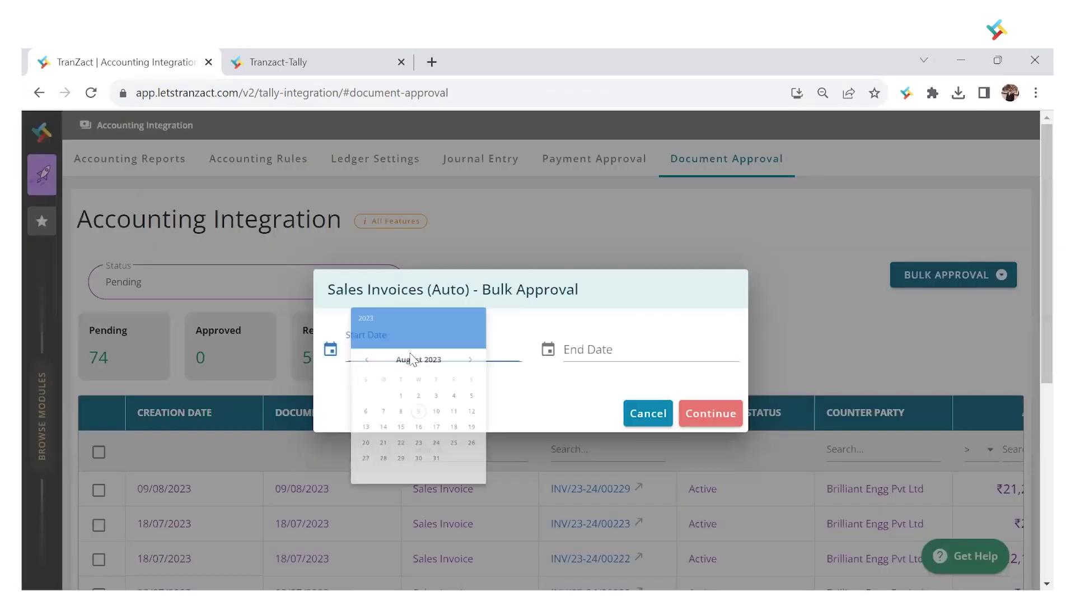
left_click(375, 390)
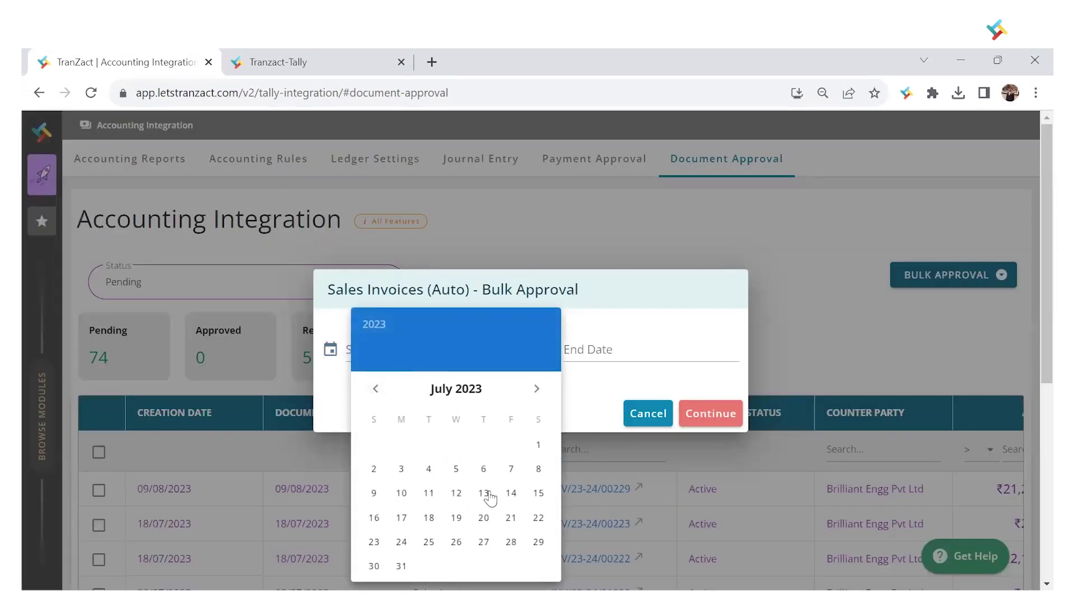
left_click(538, 473)
left_click(588, 351)
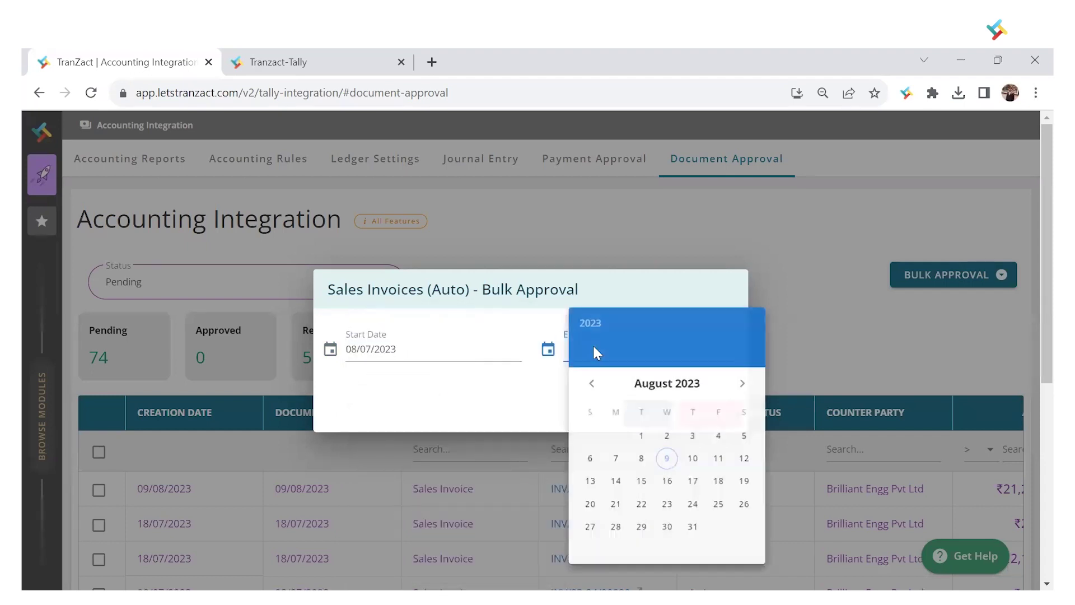
left_click(675, 469)
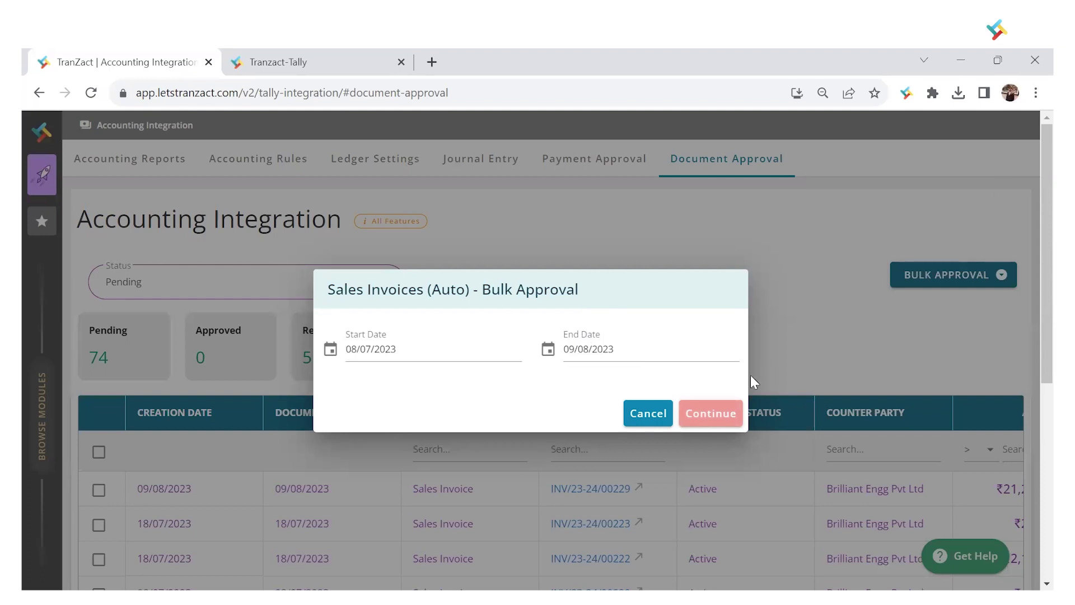
left_click(707, 412)
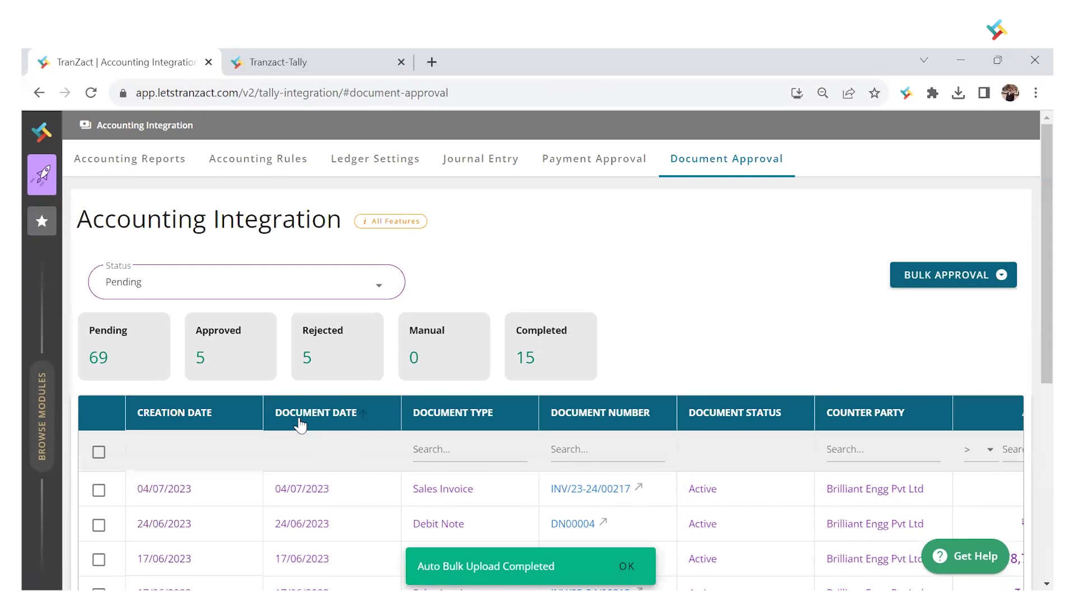
Step: Filter the approval list to Approved and review the five approved sales invoices
left_click(245, 371)
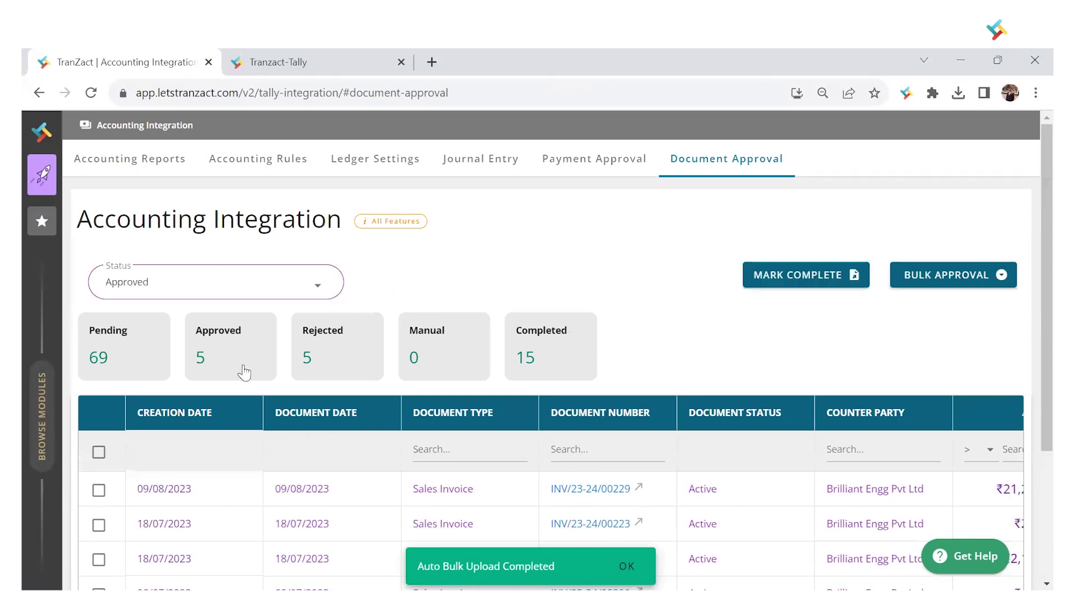
scroll(446, 366, "down", 3)
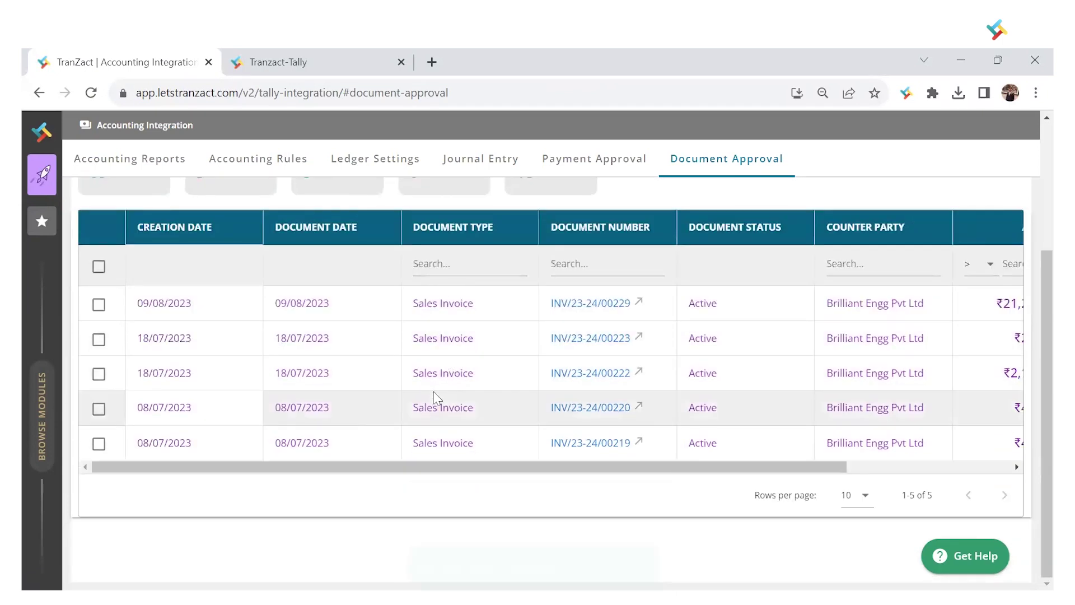
scroll(434, 392, "up", 3)
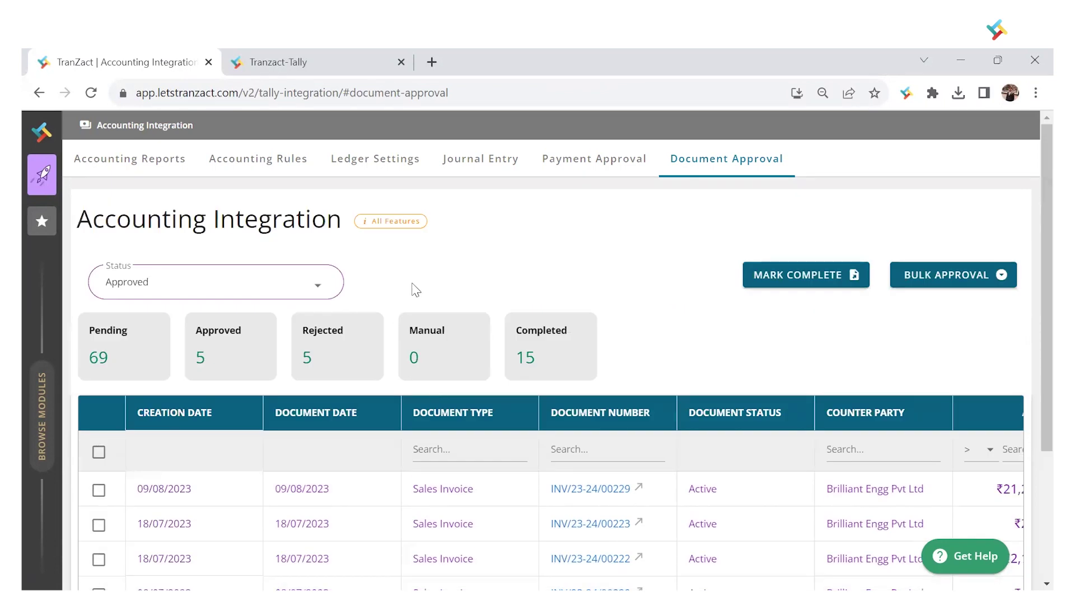
Step: Generate the Sales Register report for Tally with starting voucher number 1
left_click(139, 160)
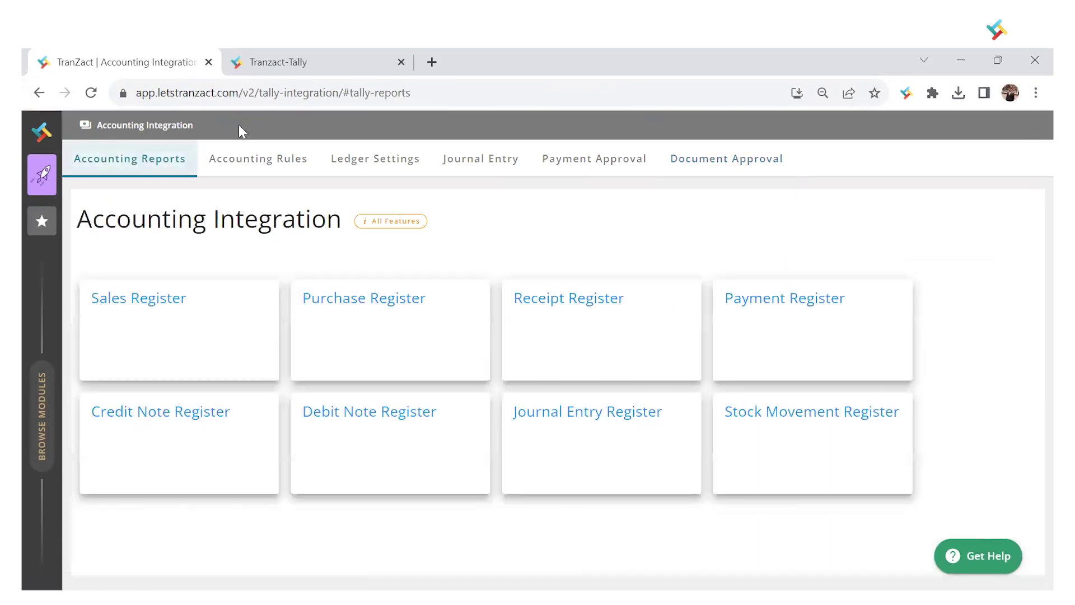
left_click(149, 315)
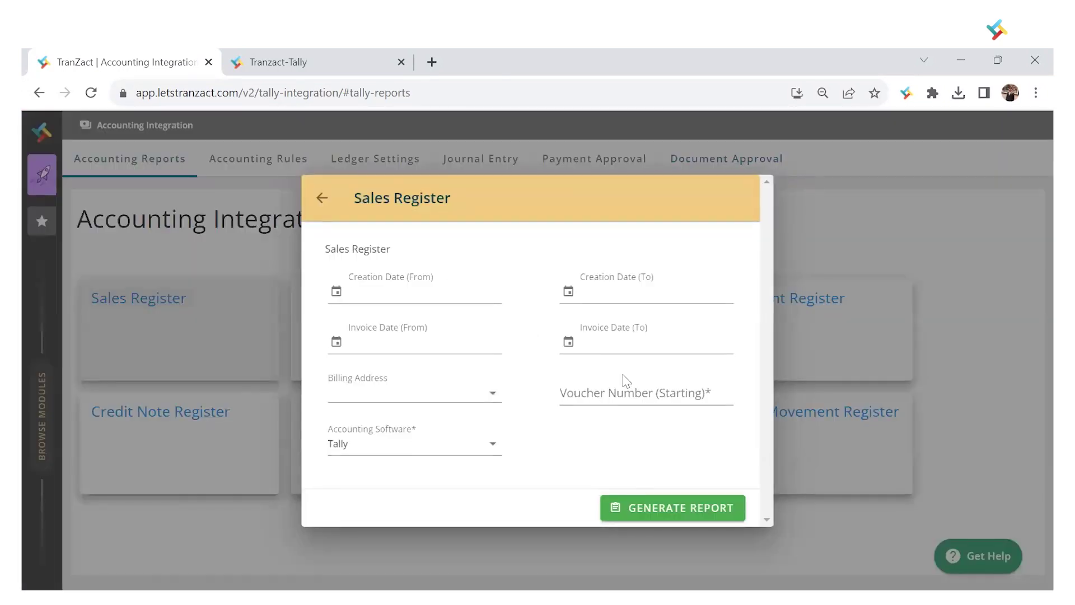
left_click(615, 386)
type("1")
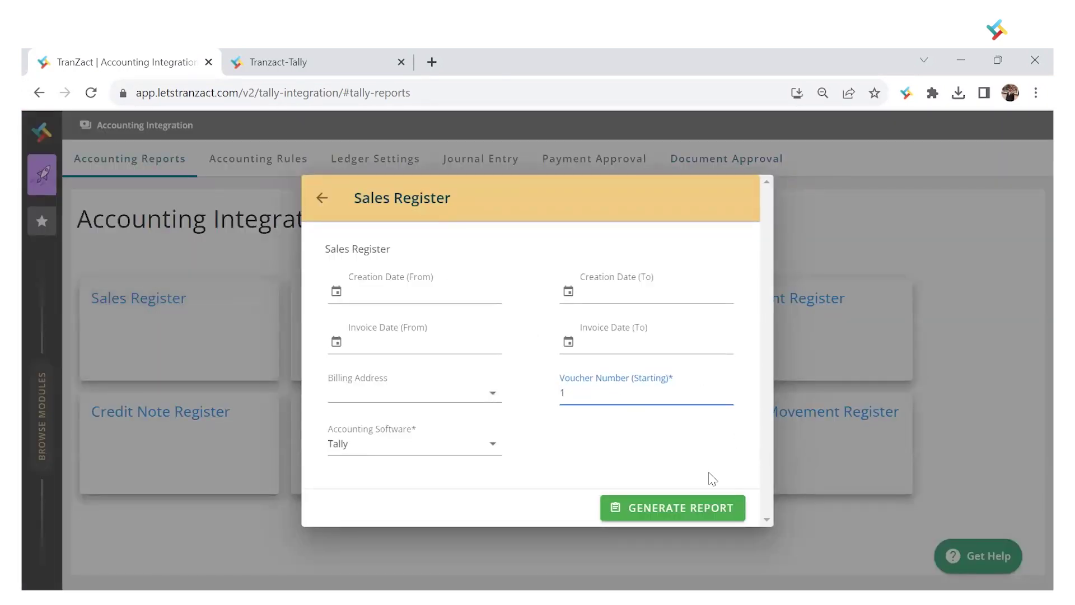
left_click(657, 507)
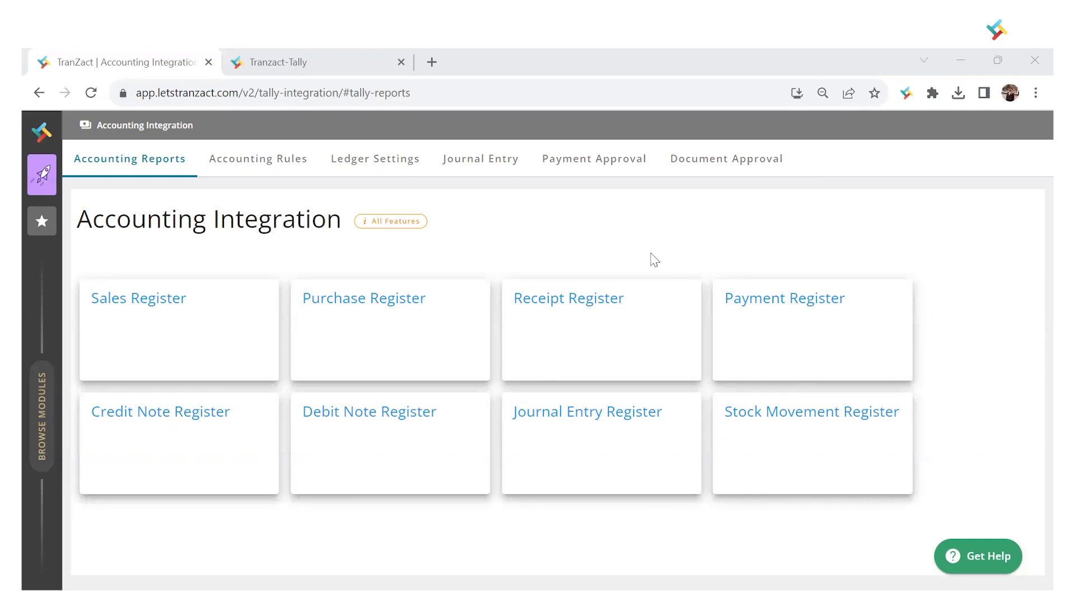
Step: Load sales_register_2023_08_09 (1).xlsx from Downloads into the Tranzact-Tally extension
left_click(320, 64)
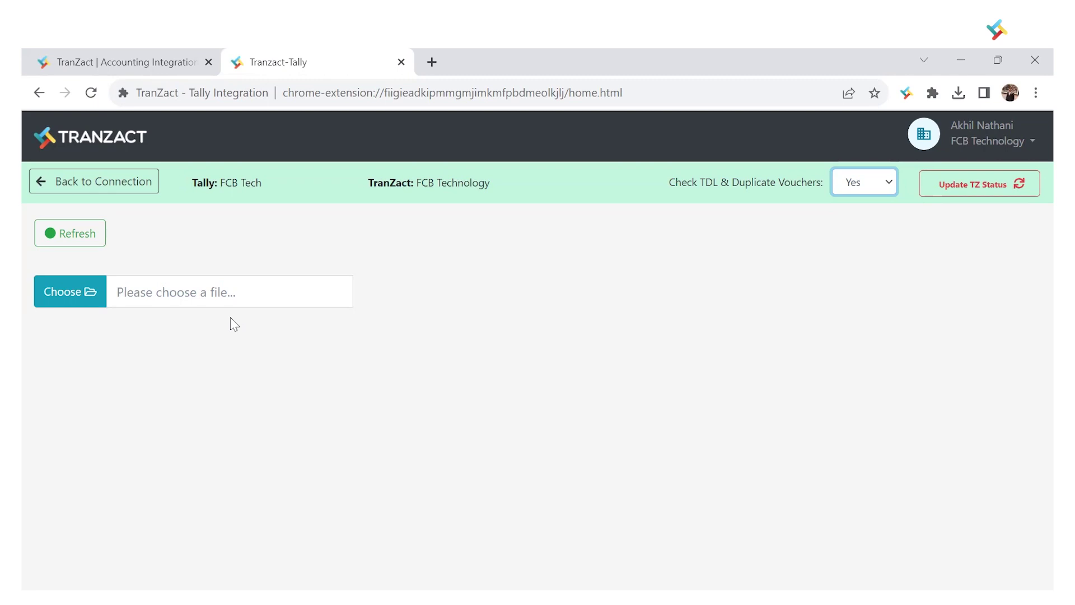
left_click(90, 305)
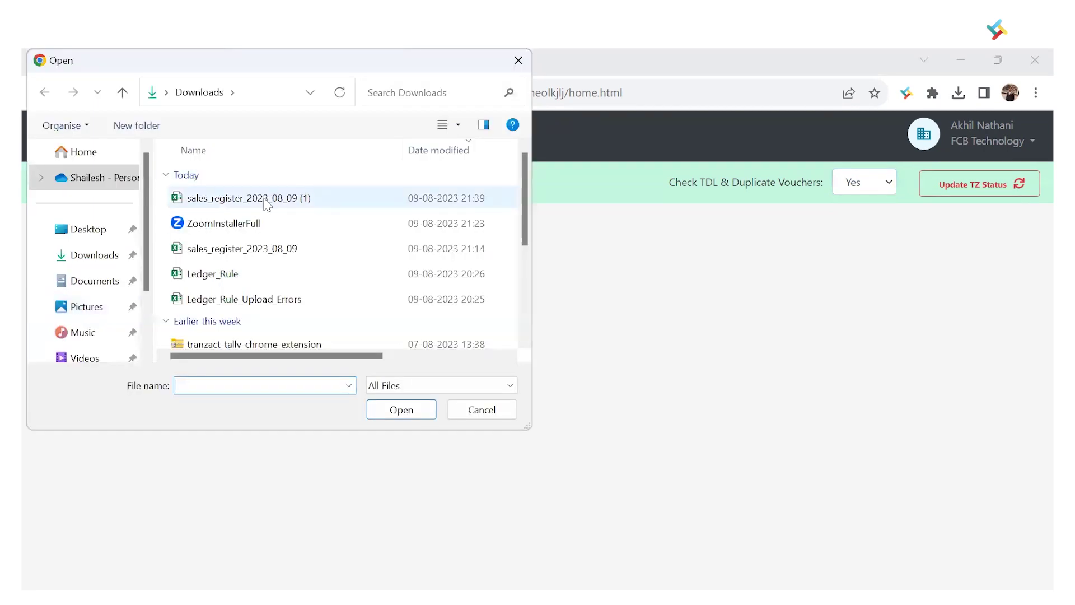
left_click(266, 205)
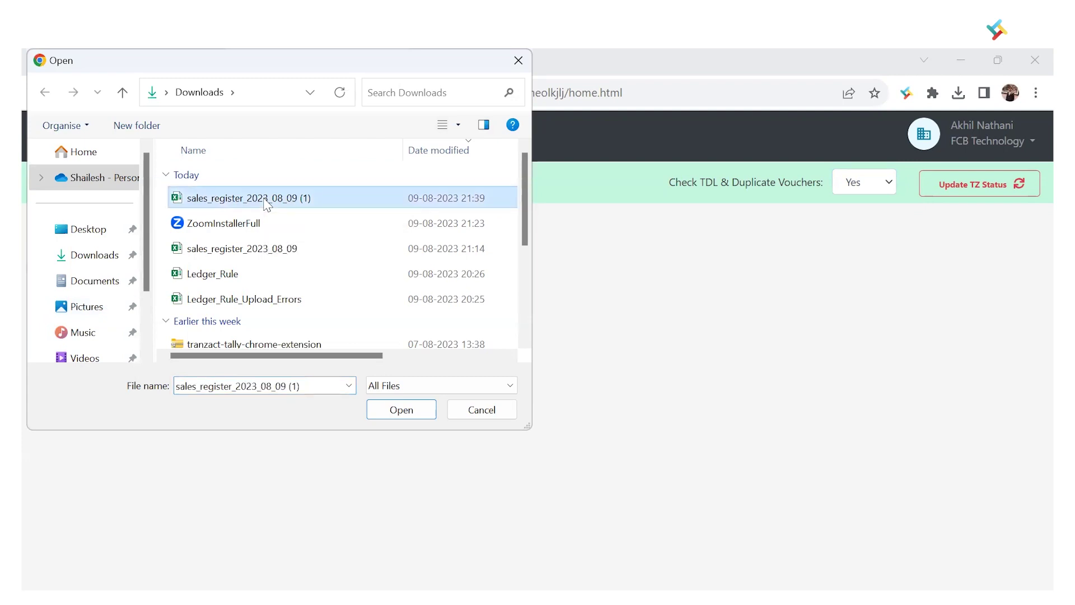
double_click(266, 204)
Step: Validate the file as Sales Voucher and create the new vouchers in Tally
left_click(392, 286)
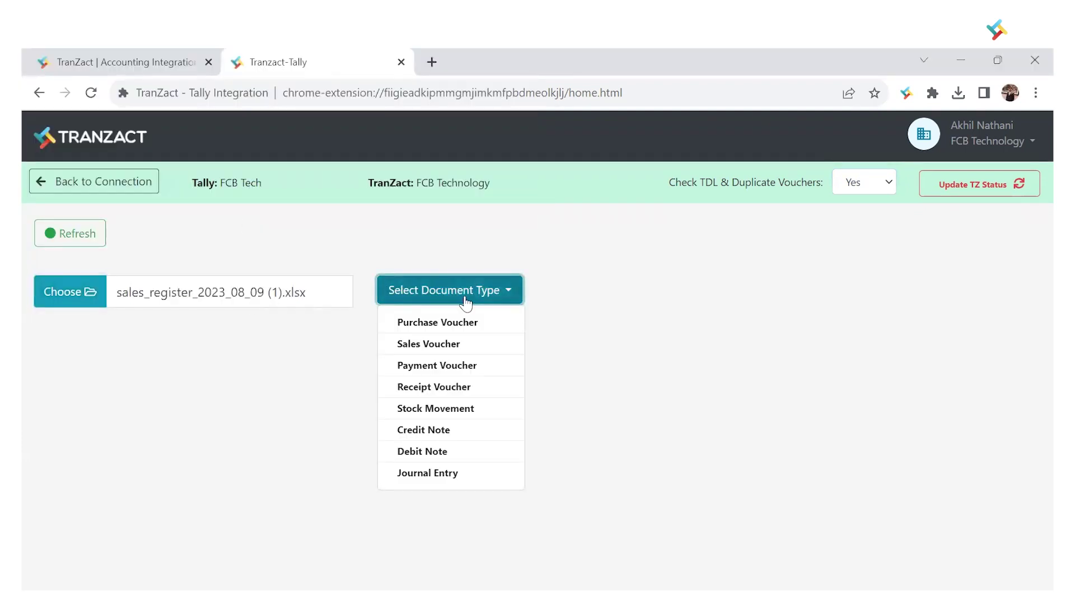
left_click(446, 346)
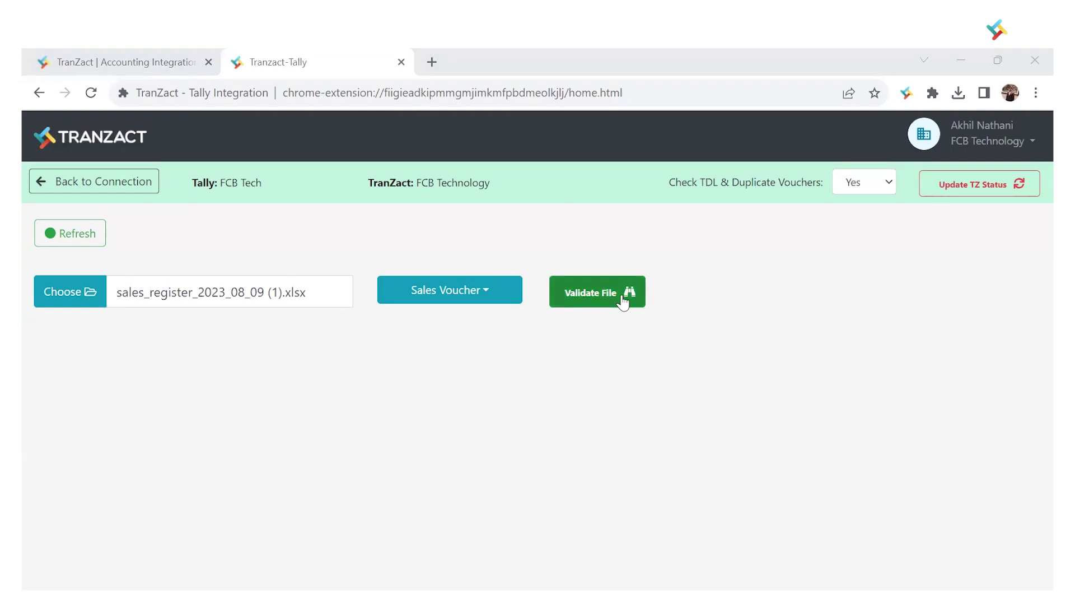
left_click(624, 300)
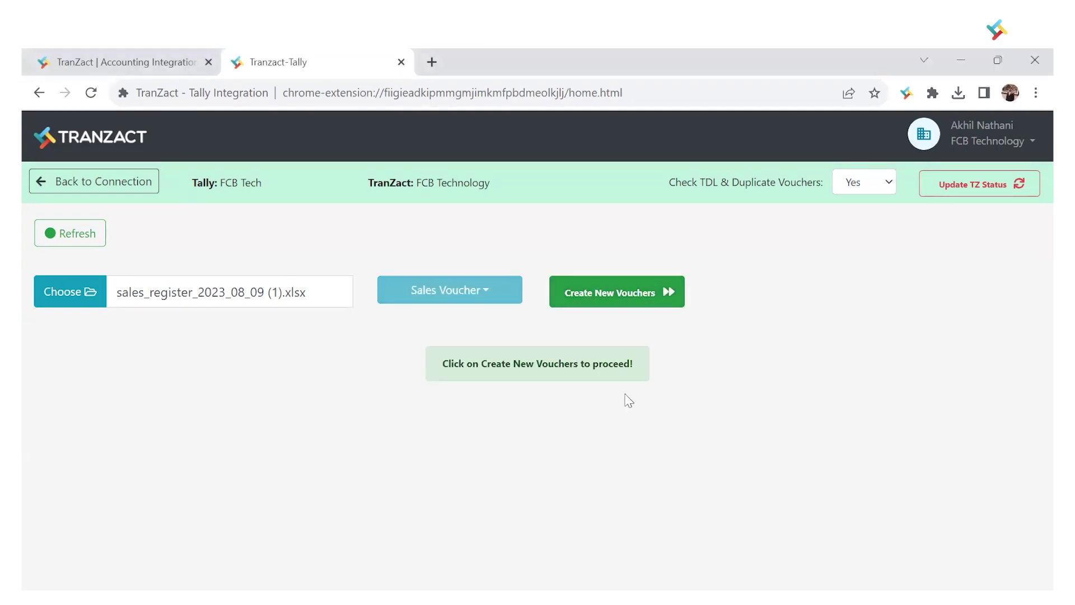
left_click(646, 290)
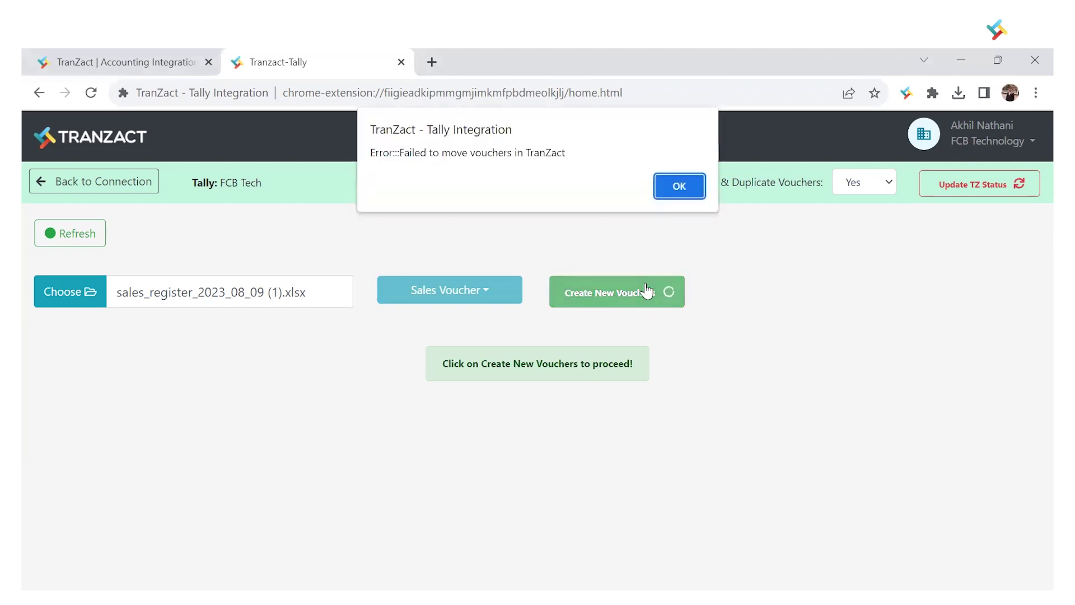
Step: Dismiss the failed-move alert and view the creation report of five Created vouchers
left_click(695, 190)
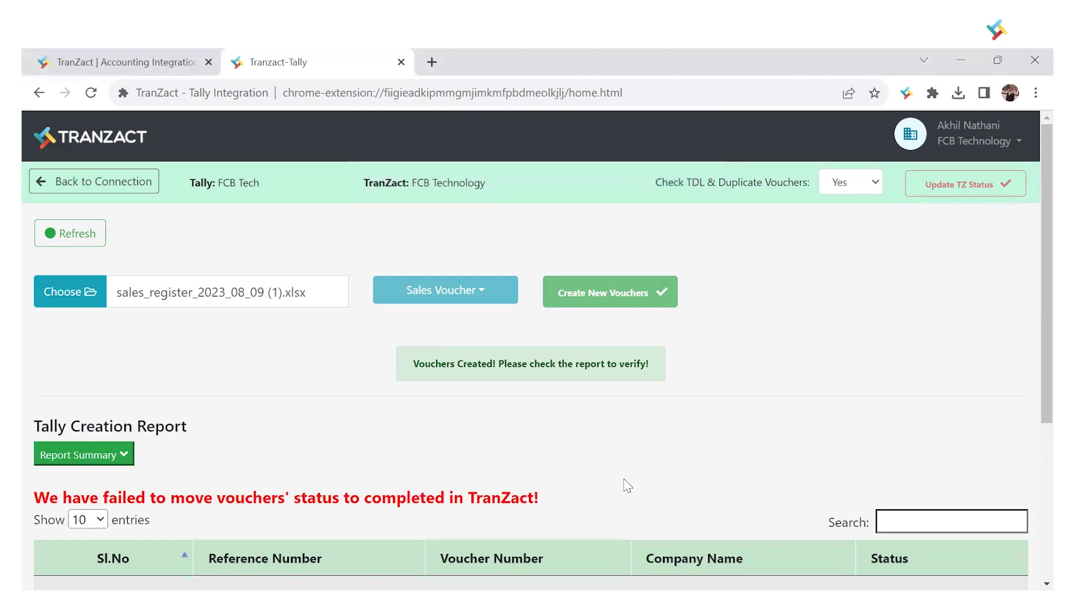
scroll(619, 480, "down", 5)
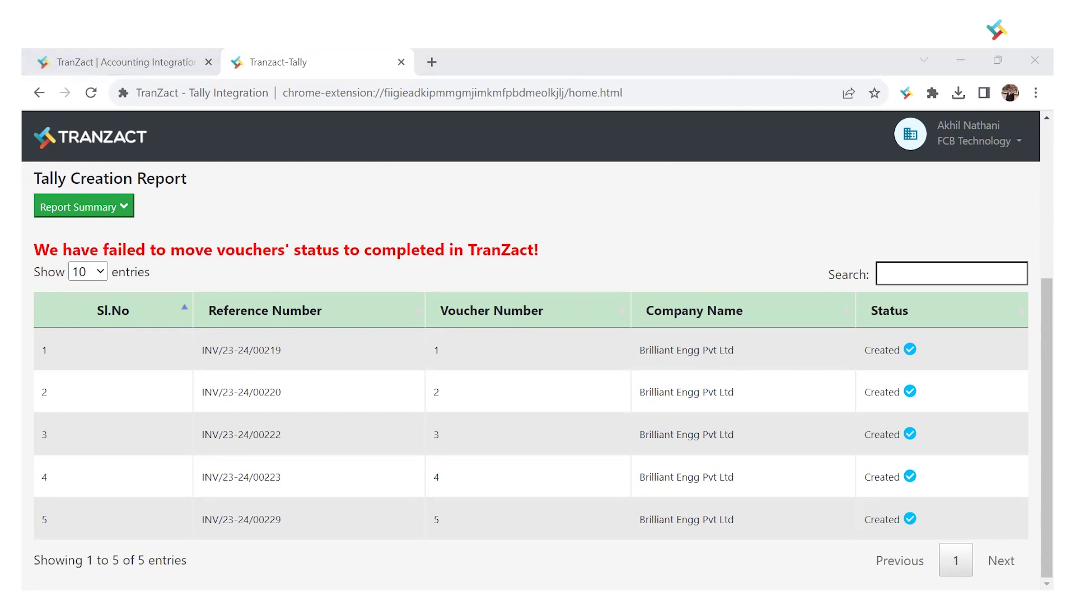
Step: In TallyPrime, open the Sales Register through Display More Reports > Account Books
key("alt+Tab")
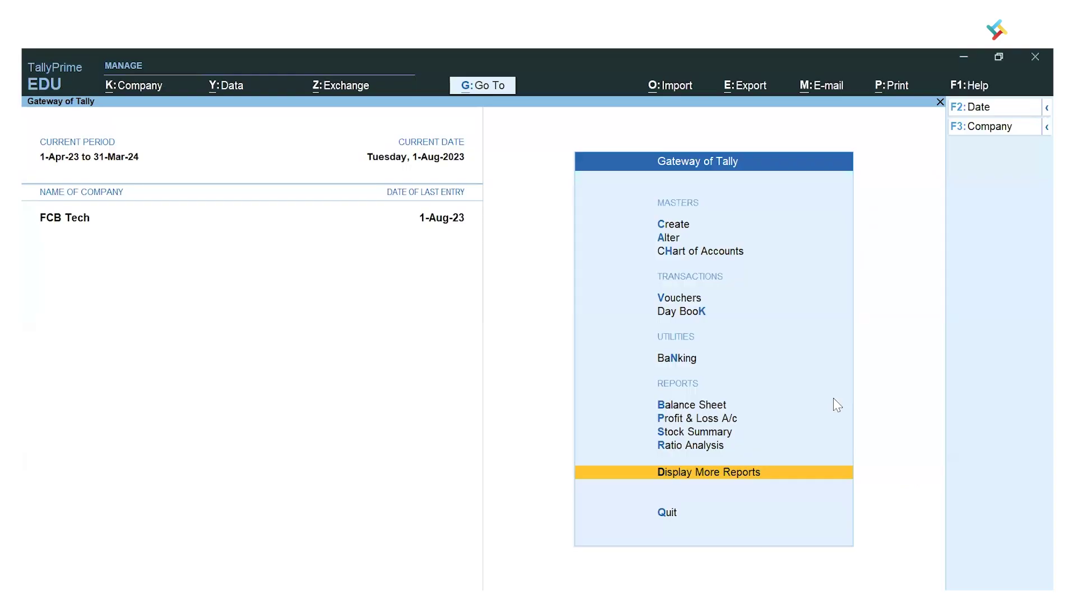
key("Up")
key("Down")
key("Return")
key("Down")
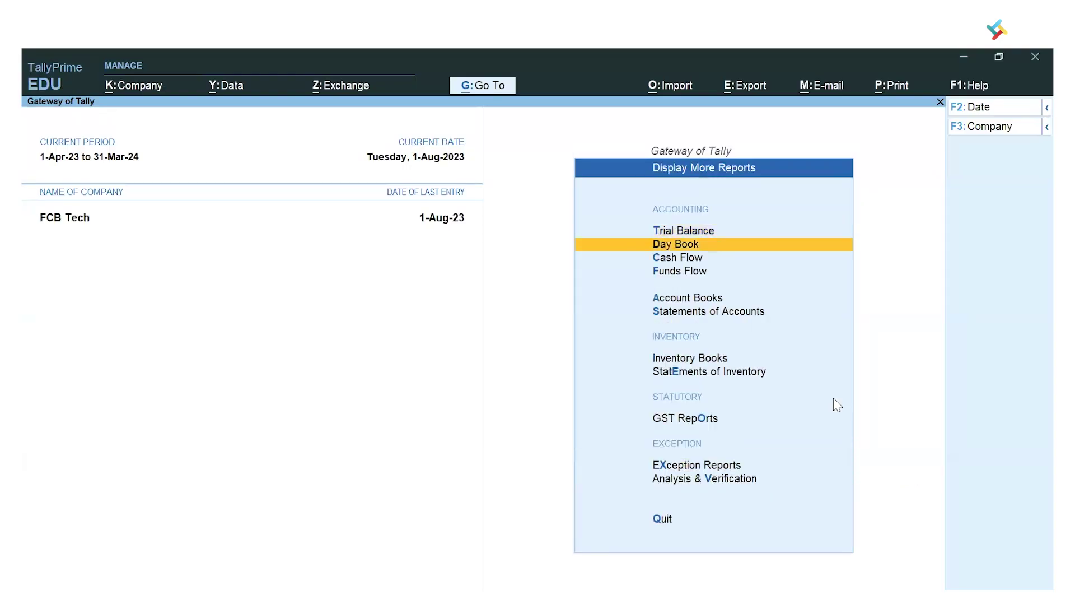
key("Down")
key("Down")
key("Down")
key("Return")
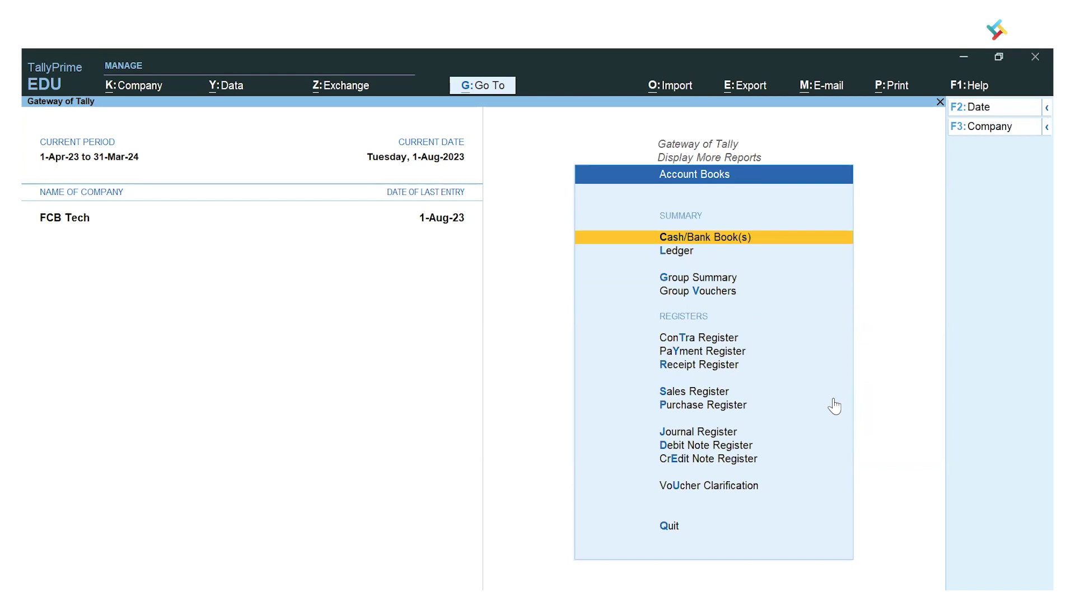
key("Down")
key("Down")
key("Down")
key("Down")
key("Down")
key("Down")
key("Down")
key("Return")
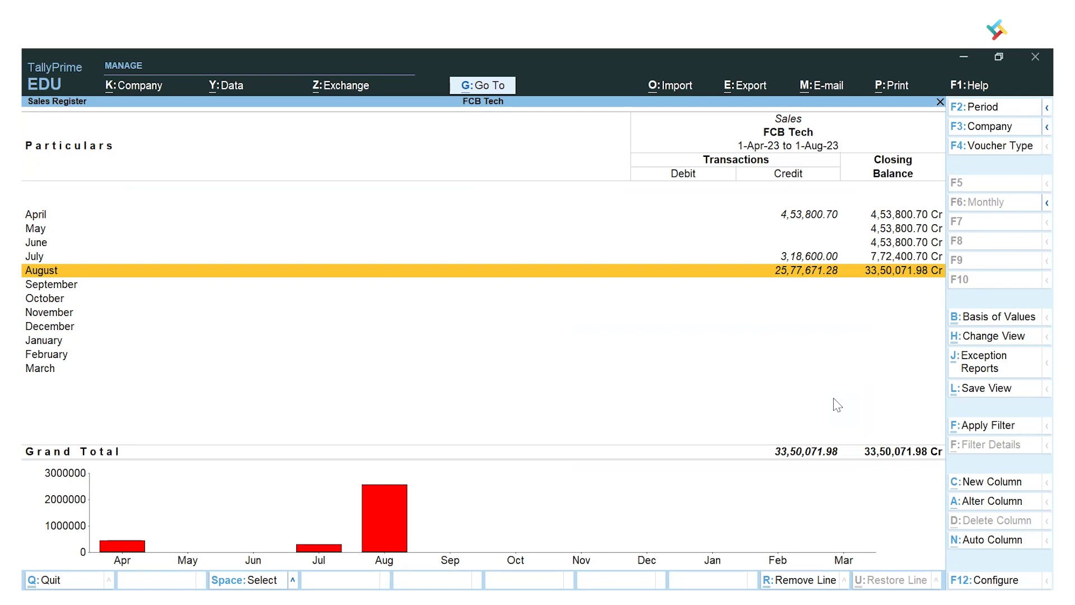
Step: Drill into August's sales and open voucher 5 for Brilliant Engg Pvt Ltd (1,000 Nos Needle Valve, 21,24,000.00)
key("Return")
key("Down")
key("Down")
key("Down")
key("Down")
key("Down")
key("Down")
key("Down")
key("Down")
key("Down")
key("Down")
key("Down")
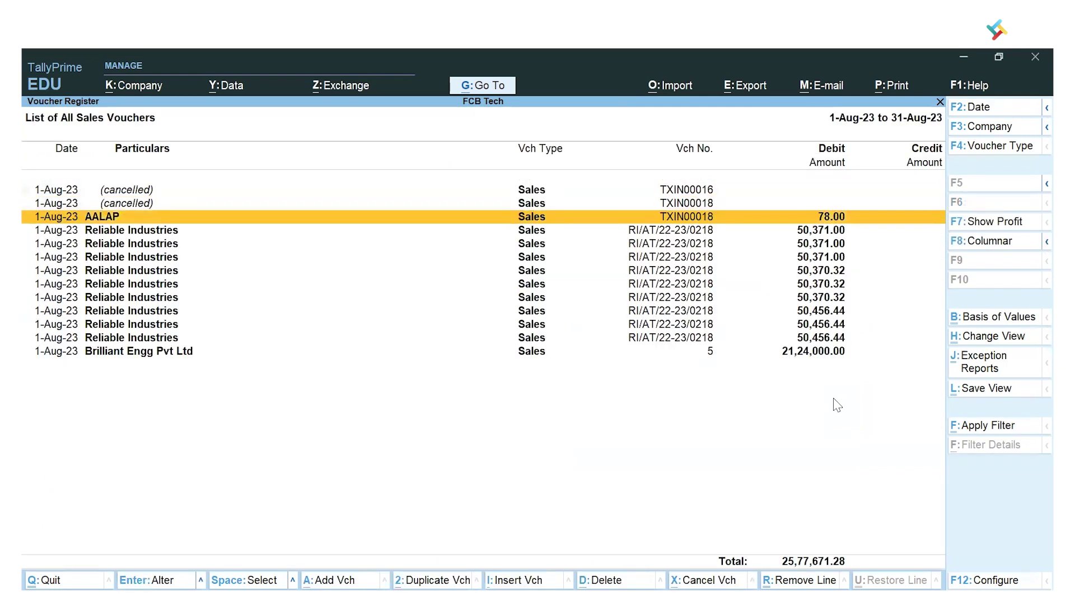
key("Down")
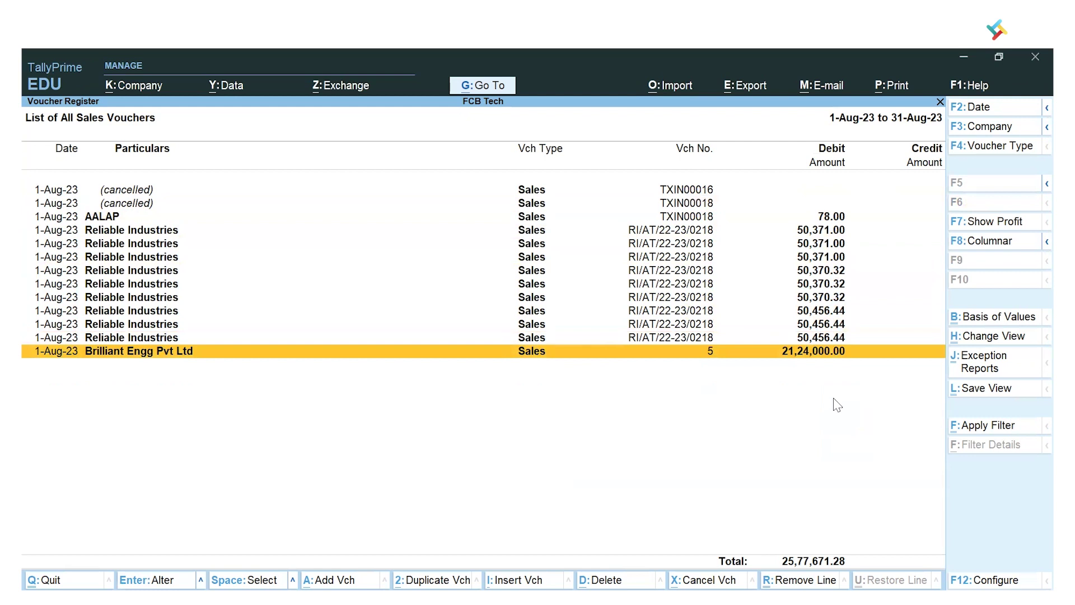
key("Return")
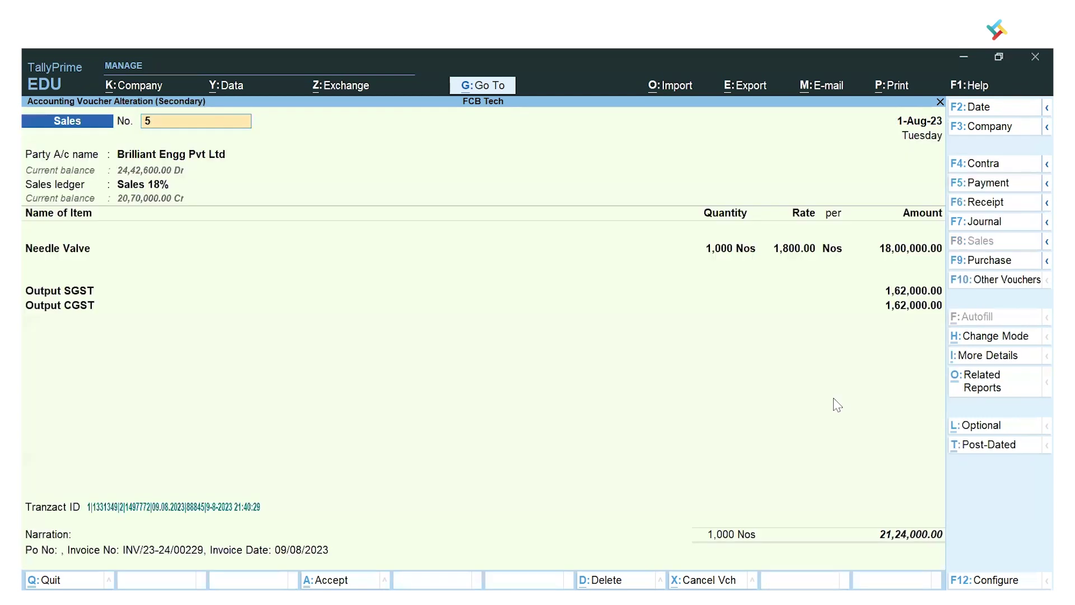